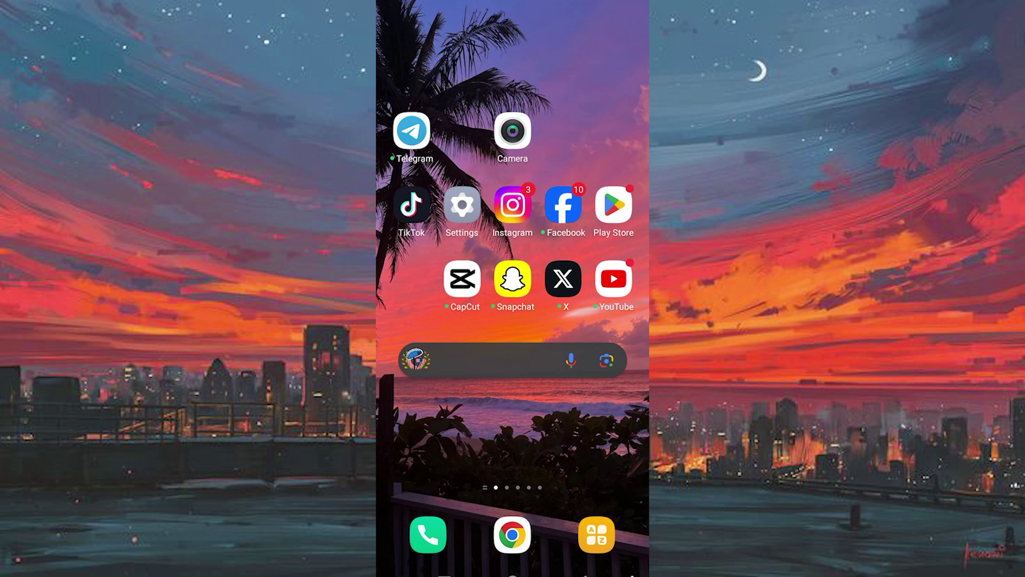
Step: Check the app drawer, then search the Play Store for Facebook and start its update
left_click_drag(512, 440, 513, 200)
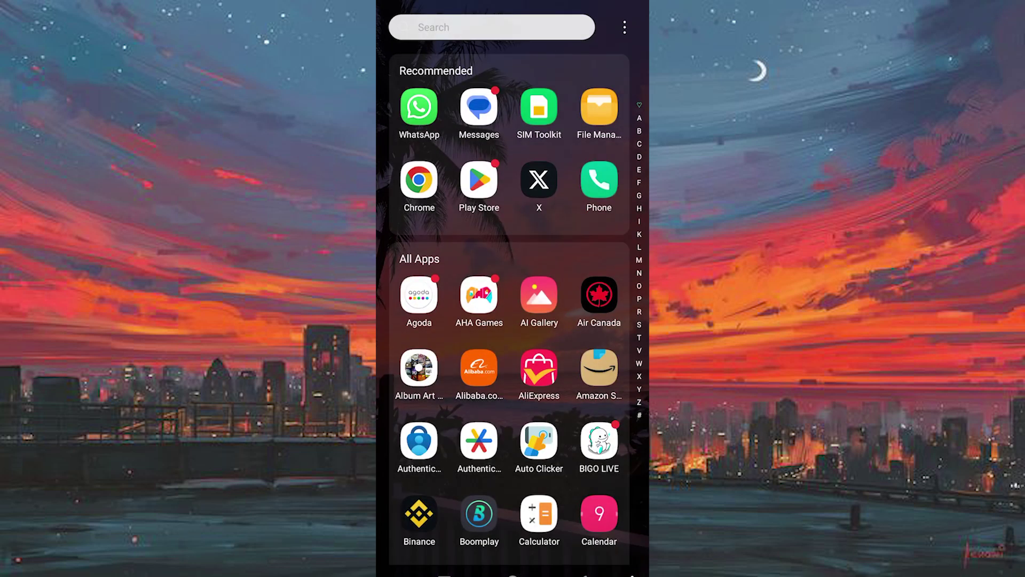
left_click_drag(513, 200, 513, 440)
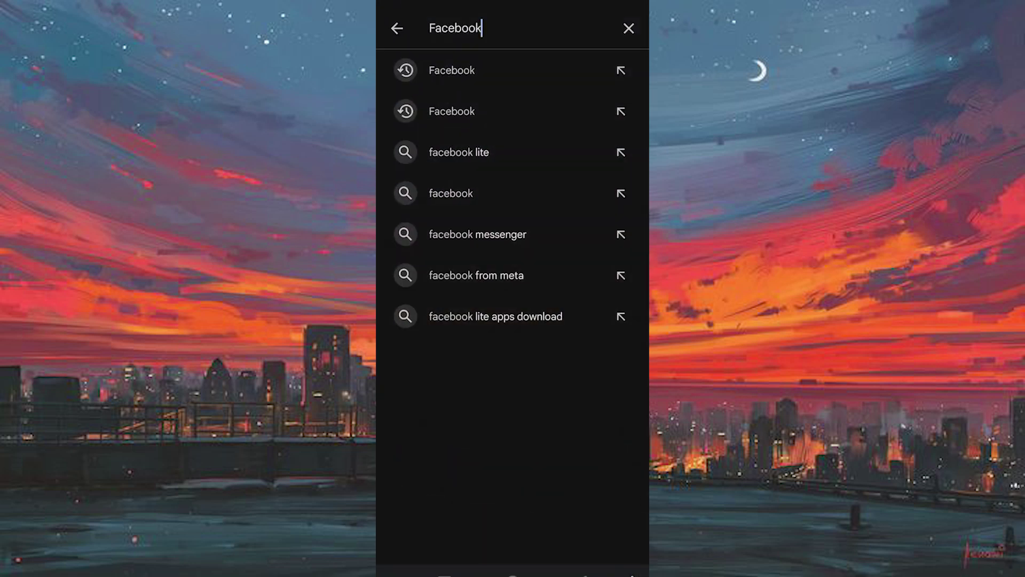
left_click(552, 21)
left_click(626, 541)
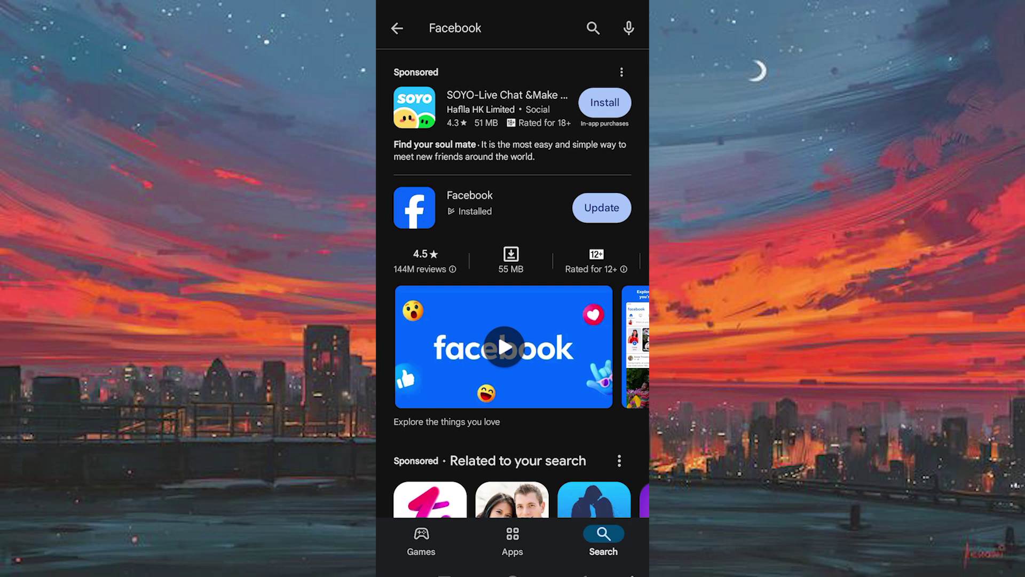
left_click(612, 206)
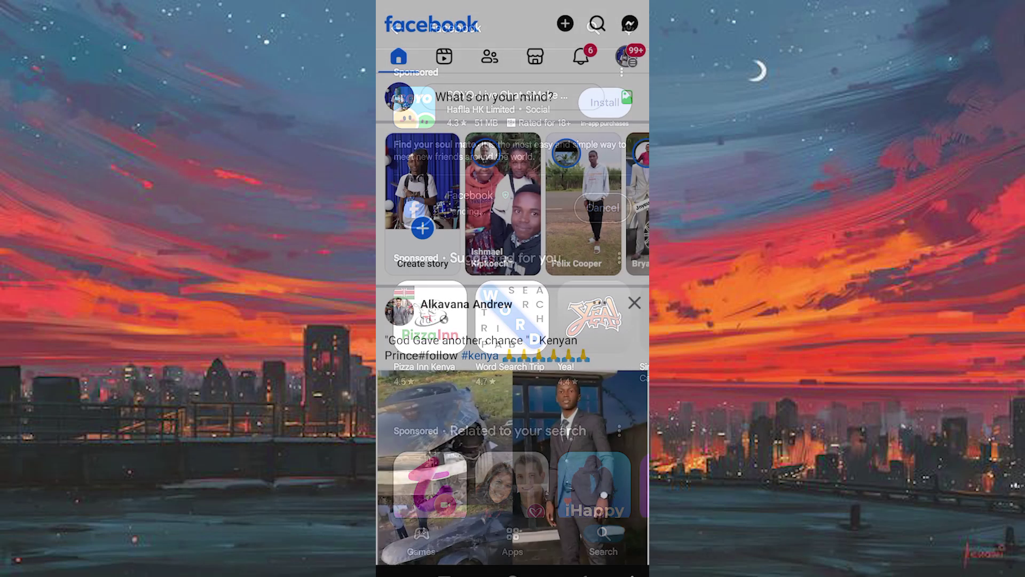
scroll(569, 497, "down", 3)
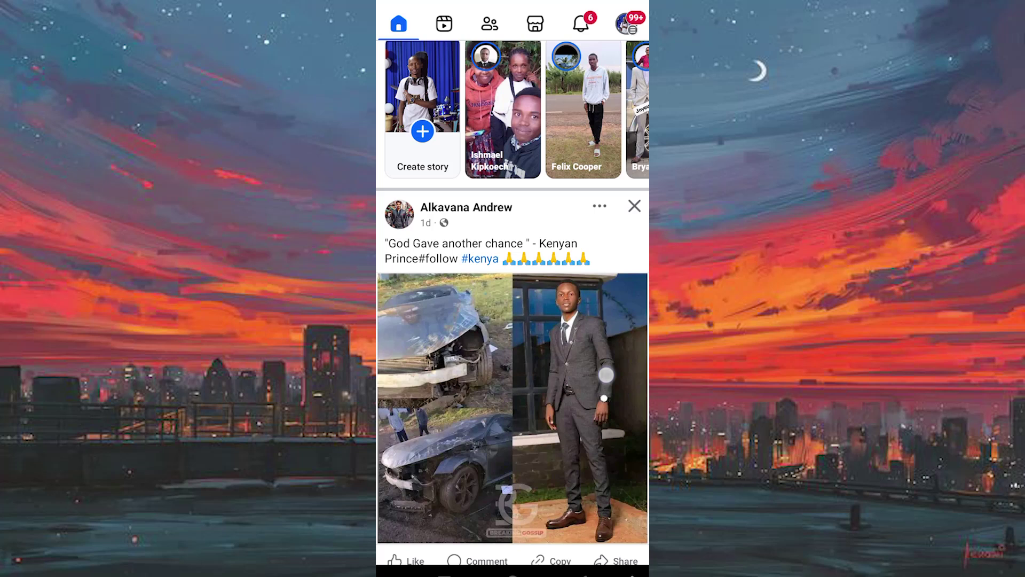
scroll(546, 507, "down", 3)
scroll(573, 447, "down", 1)
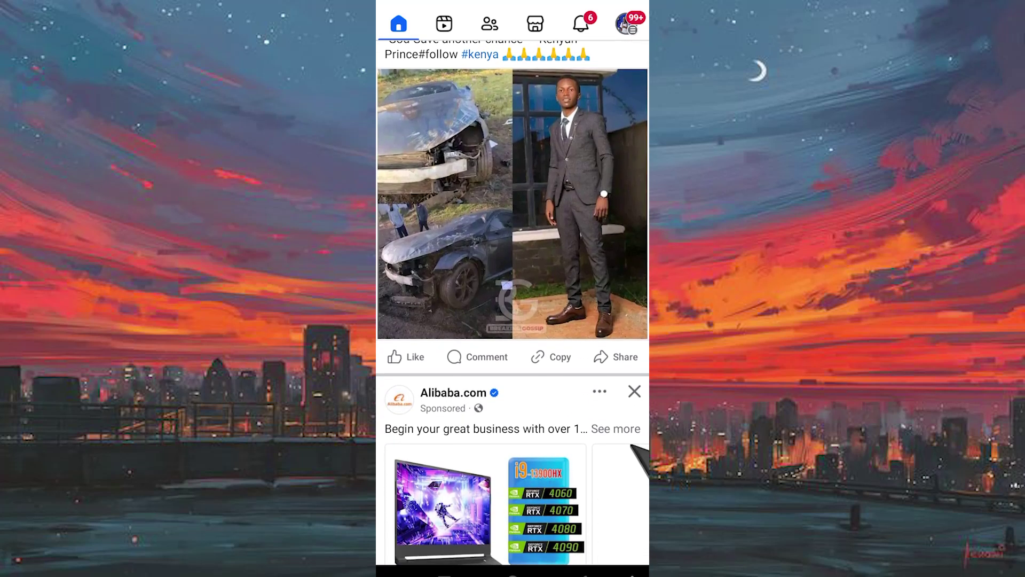
scroll(512, 320, "up", 4)
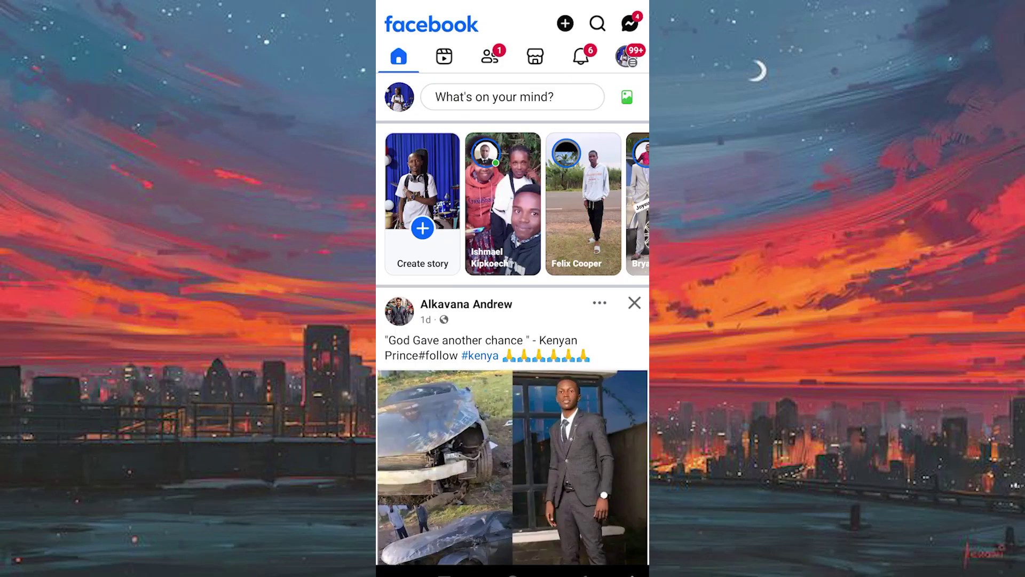
Step: Go to your own Facebook profile page and show its Videos tab
left_click(398, 96)
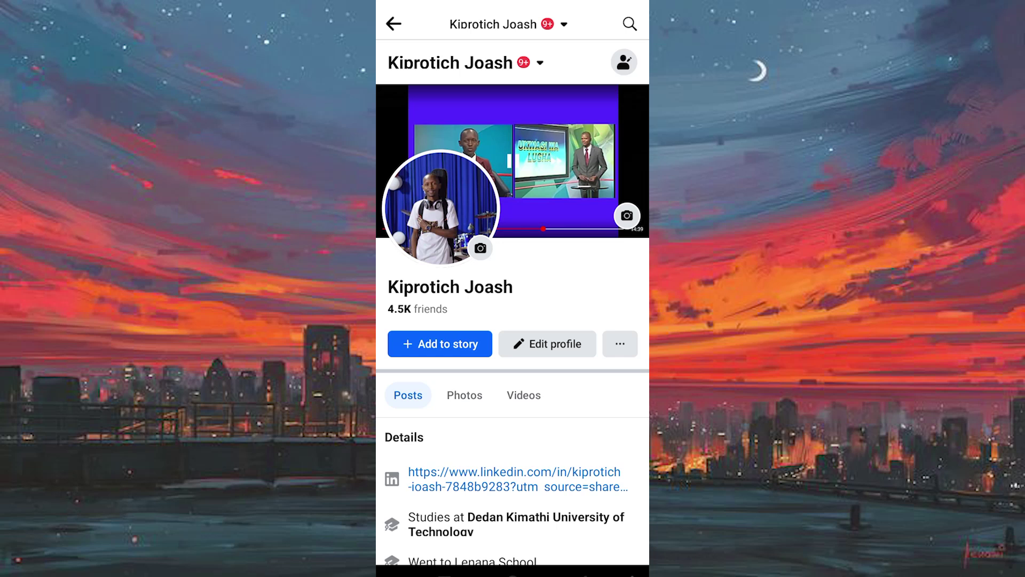
scroll(588, 371, "down", 1)
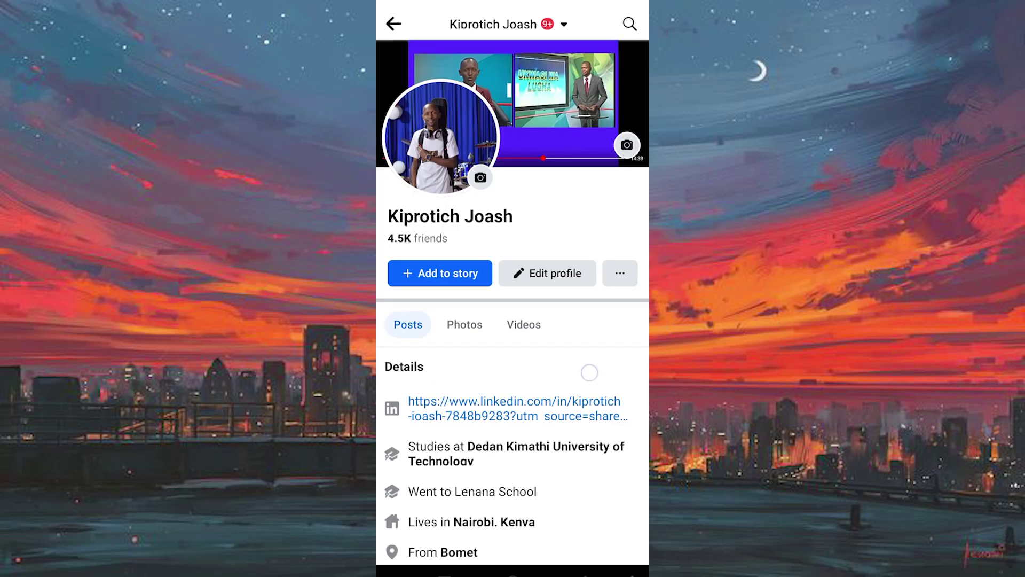
scroll(588, 371, "down", 4)
scroll(561, 385, "up", 4)
scroll(549, 404, "down", 1)
left_click(524, 300)
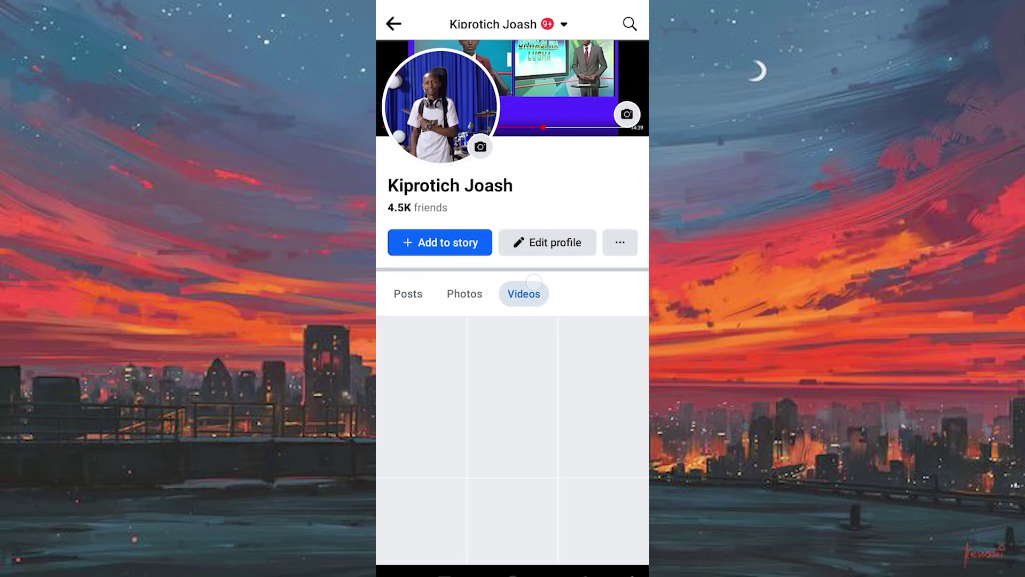
Step: Play the electric guitar reel from the profile's Videos grid
left_click(513, 249)
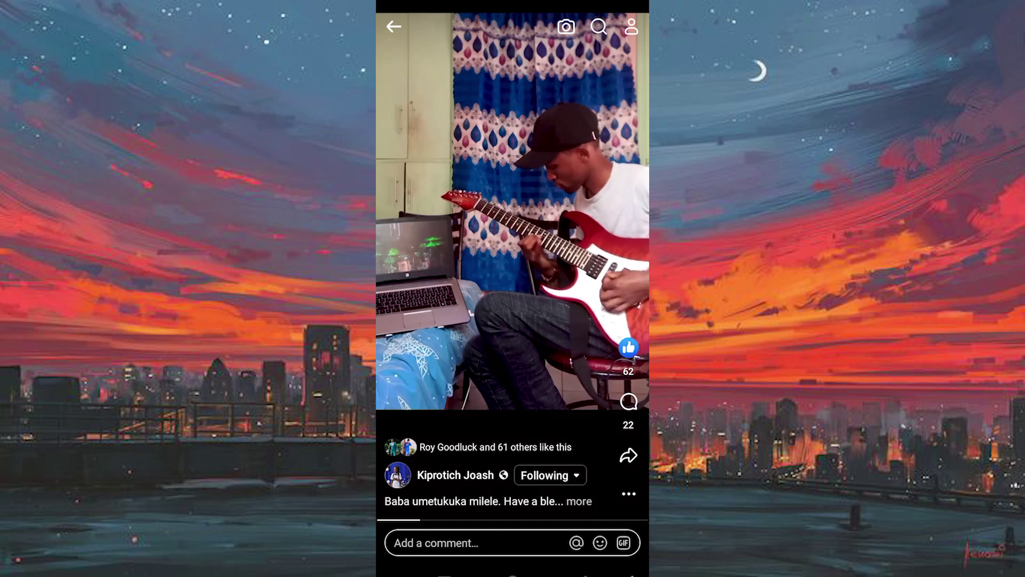
Step: Bring up the guitar reel's options and view its Edit audience page, still Public
left_click(629, 494)
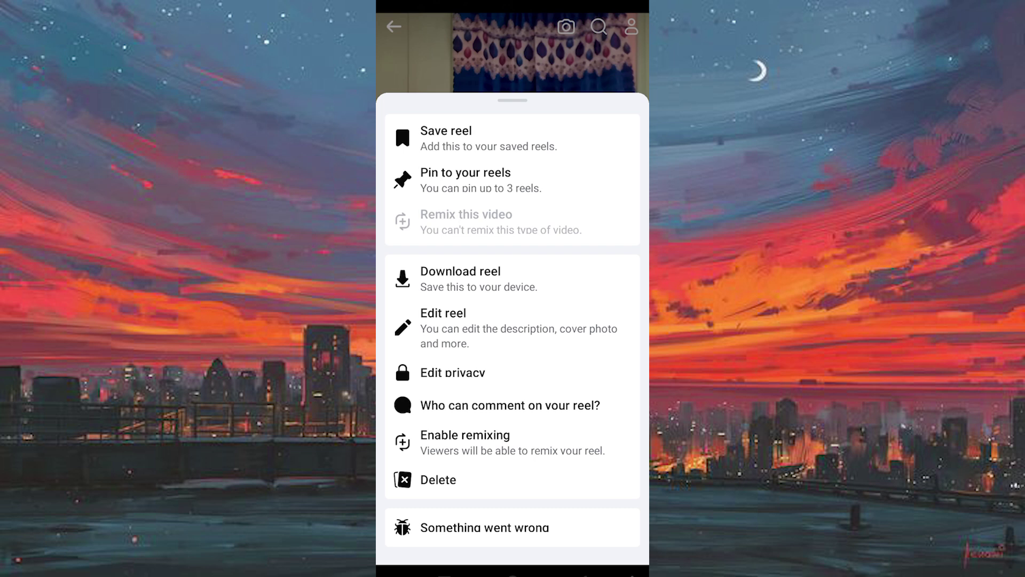
left_click(452, 372)
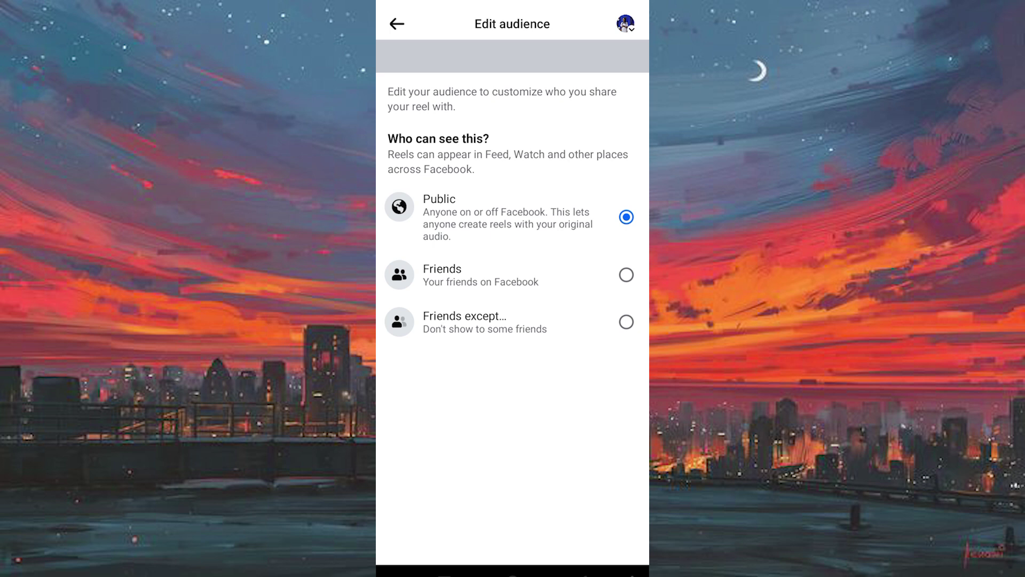
Step: Leave the audience page unchanged and confirm the reel's comment permission stays Public
left_click(397, 23)
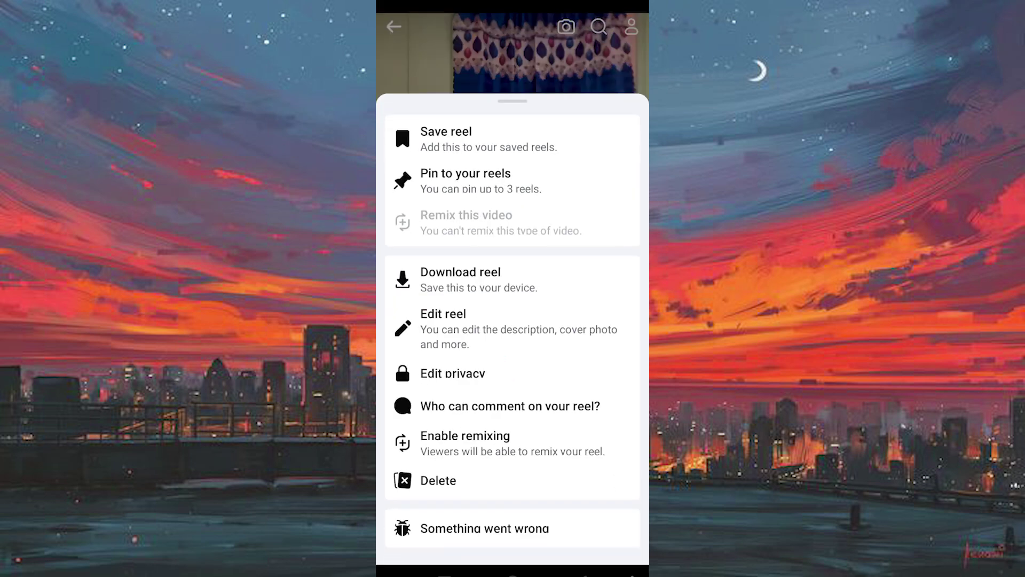
left_click(512, 404)
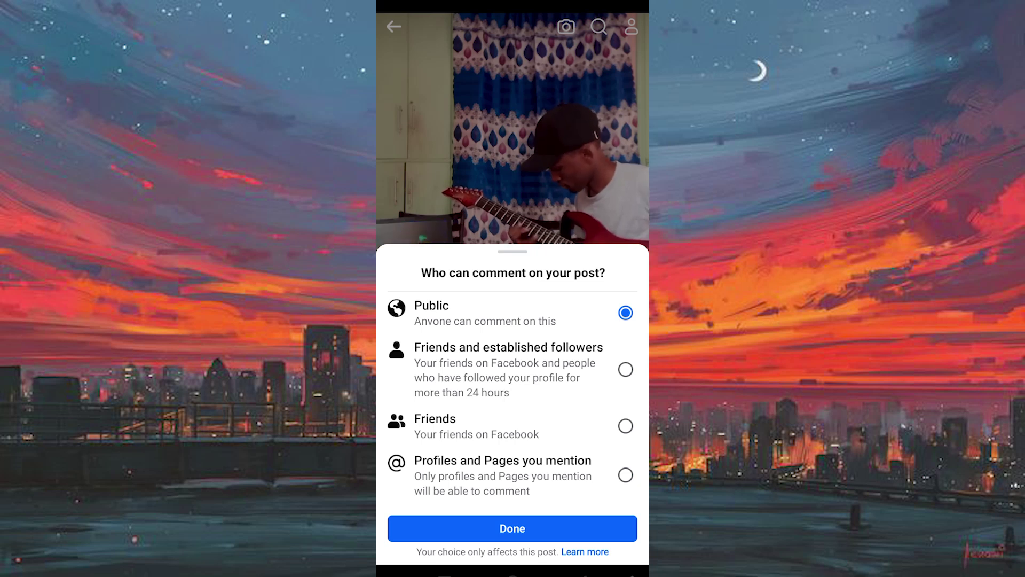
left_click(531, 178)
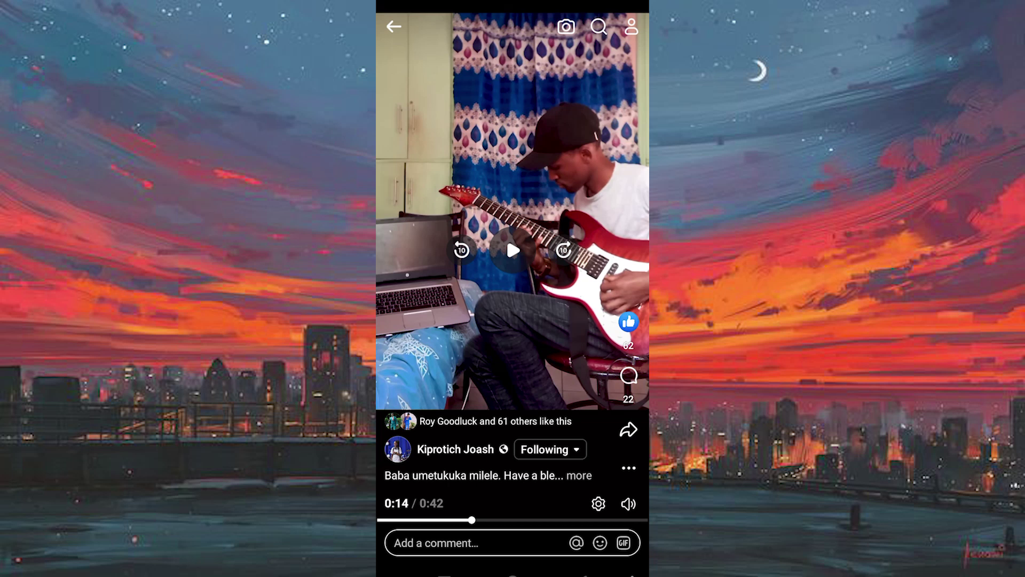
Step: Dismiss the reel's options menu, return to the profile Videos grid, then go home
left_click(629, 467)
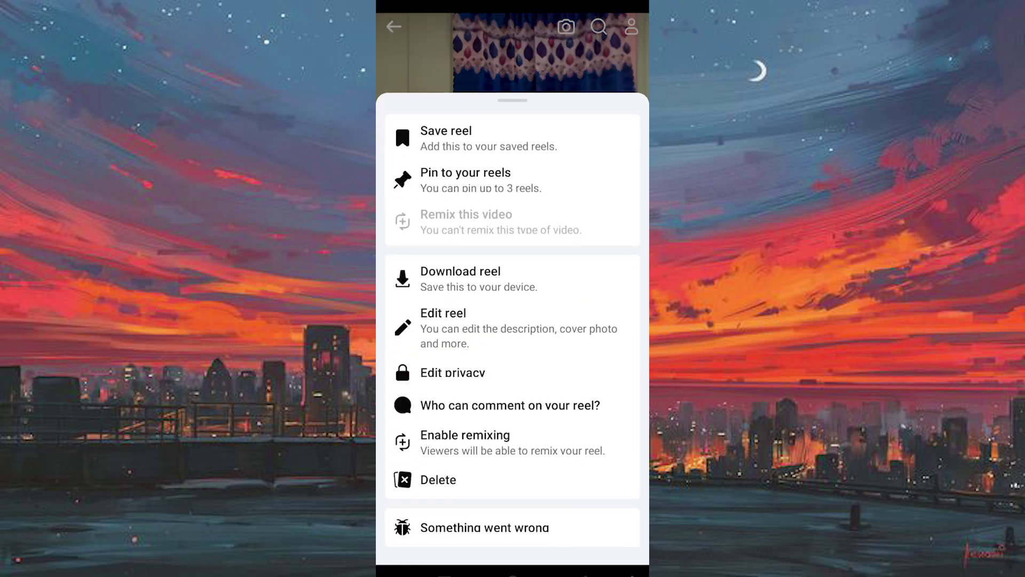
left_click(508, 480)
left_click(540, 477)
left_click(513, 278)
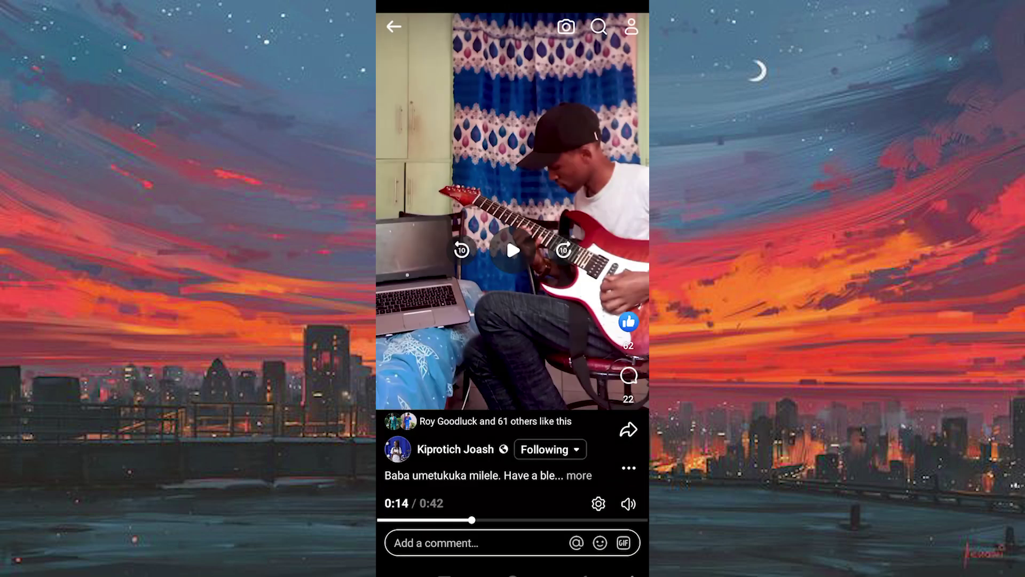
left_click(393, 26)
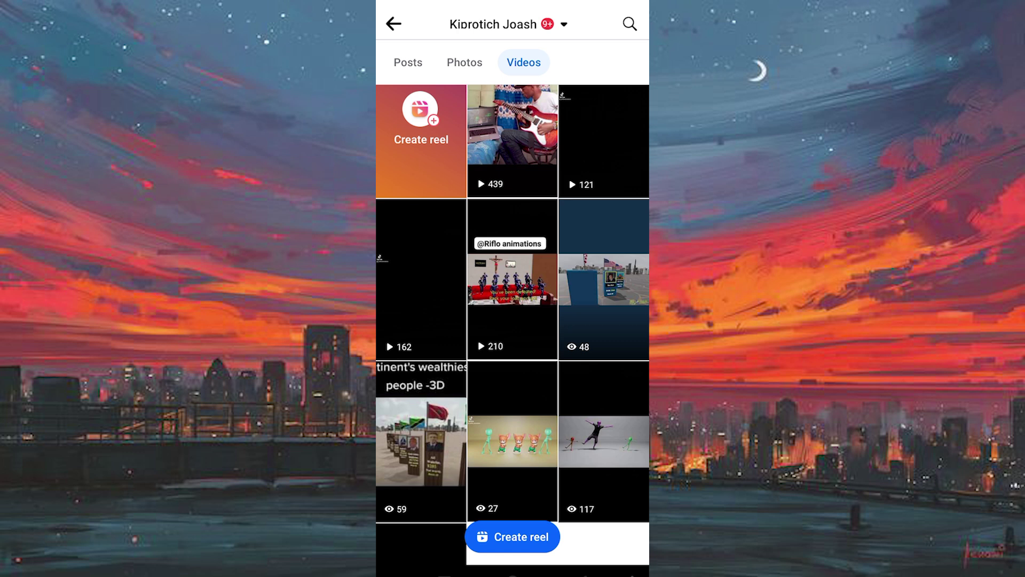
left_click(512, 574)
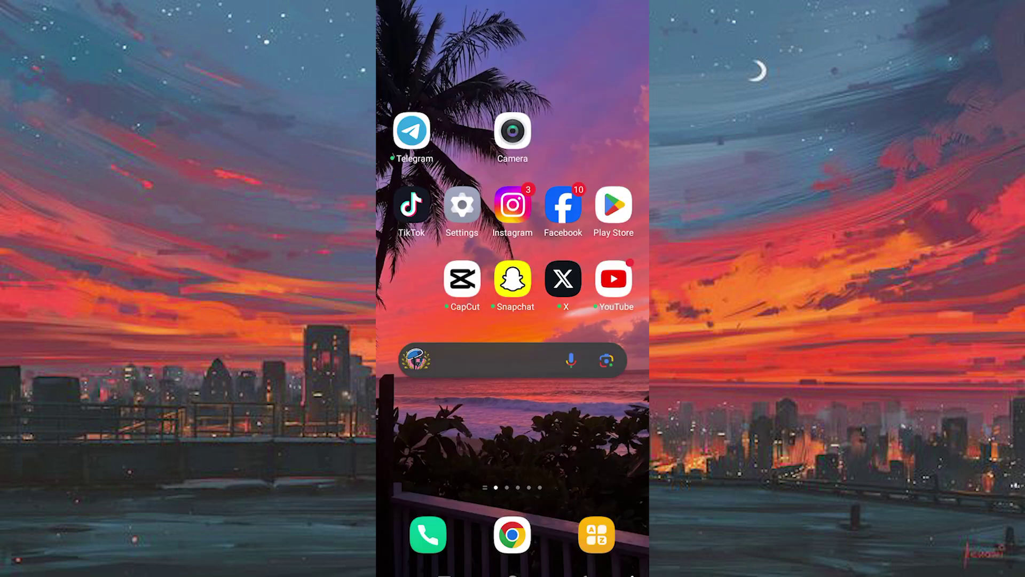